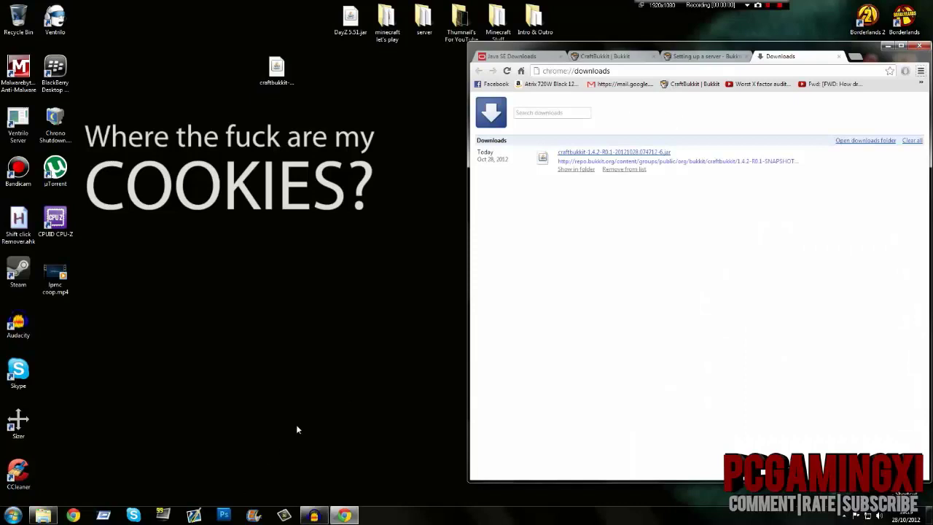
Step: Open Oracle's Java SE Runtime Environment 7u9 download page and look over the Windows x86 and x64 packages
{"action": "left_click", "coordinate": [533, 58]}
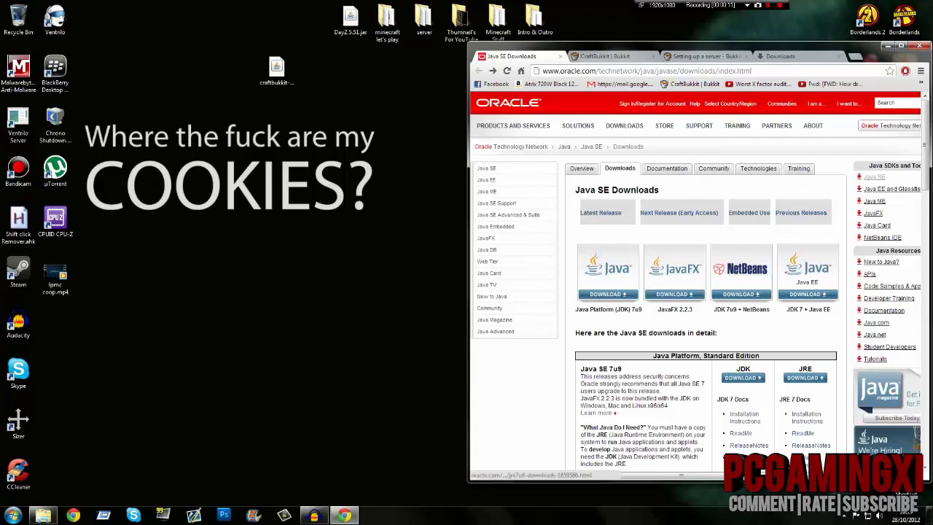
{"action": "scroll", "coordinate": [808, 383], "scroll_direction": "down", "scroll_amount": 1}
{"action": "left_click", "coordinate": [813, 333]}
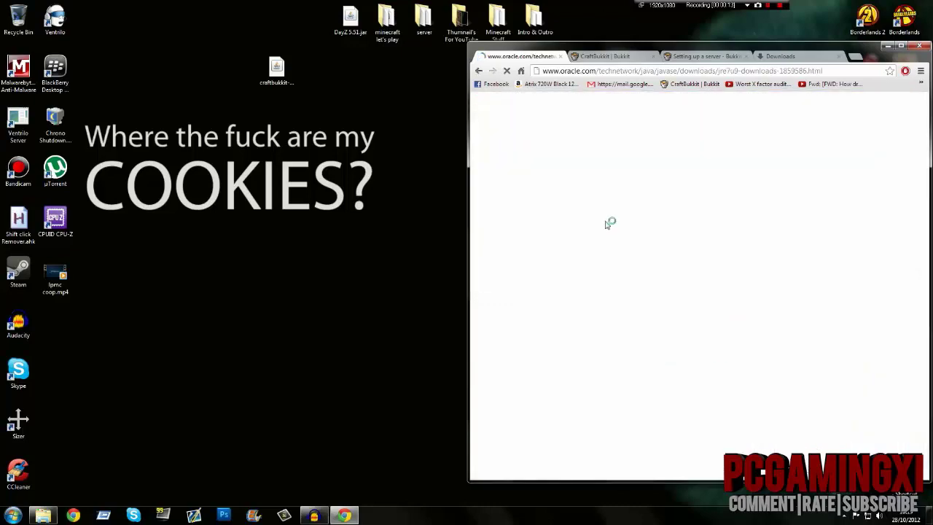
{"action": "scroll", "coordinate": [678, 328], "scroll_direction": "down", "scroll_amount": 2}
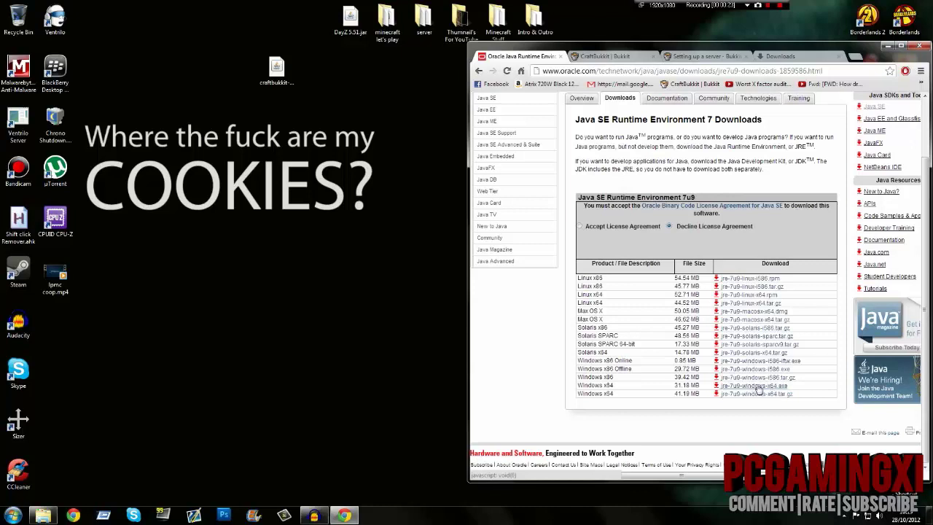
{"action": "left_click_drag", "start_coordinate": [609, 391], "coordinate": [589, 370]}
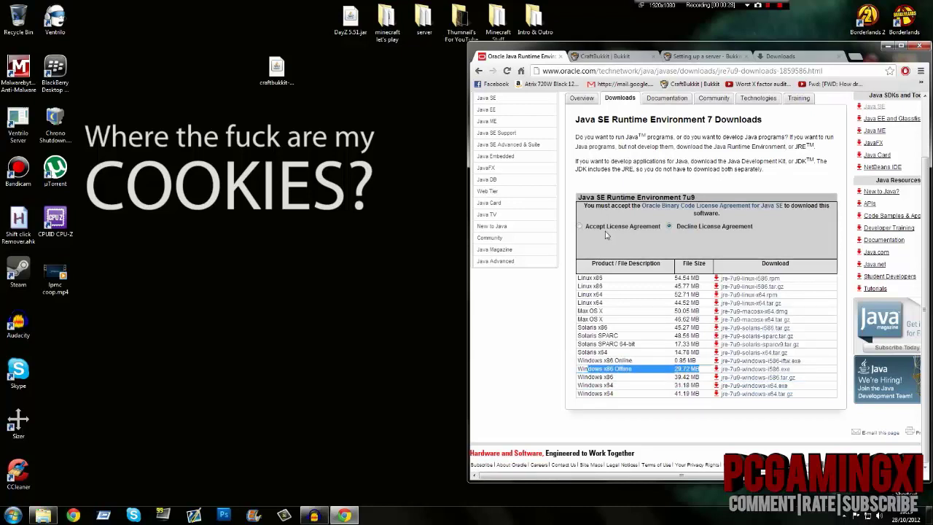
Step: Check the computer's system type in its system properties, and close the Java download page
{"action": "left_click", "coordinate": [12, 516]}
{"action": "right_click", "coordinate": [143, 388]}
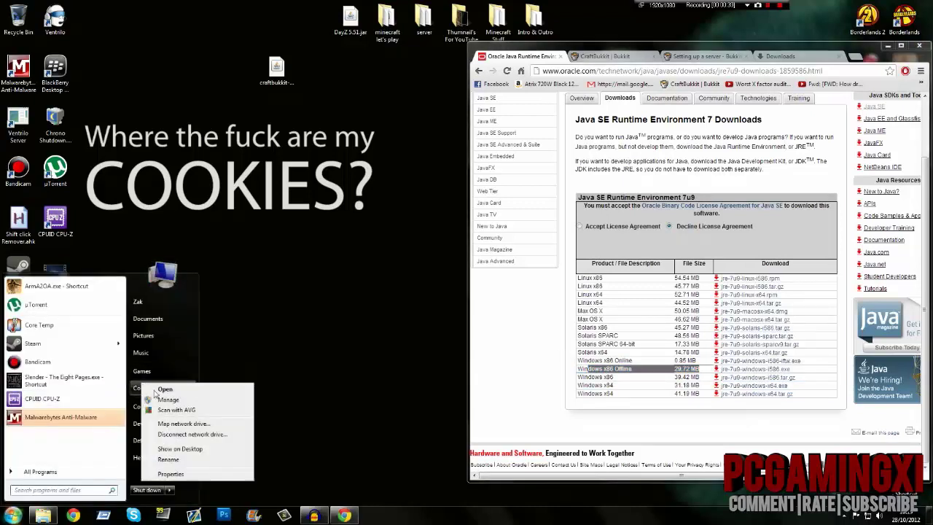
{"action": "left_click", "coordinate": [183, 474]}
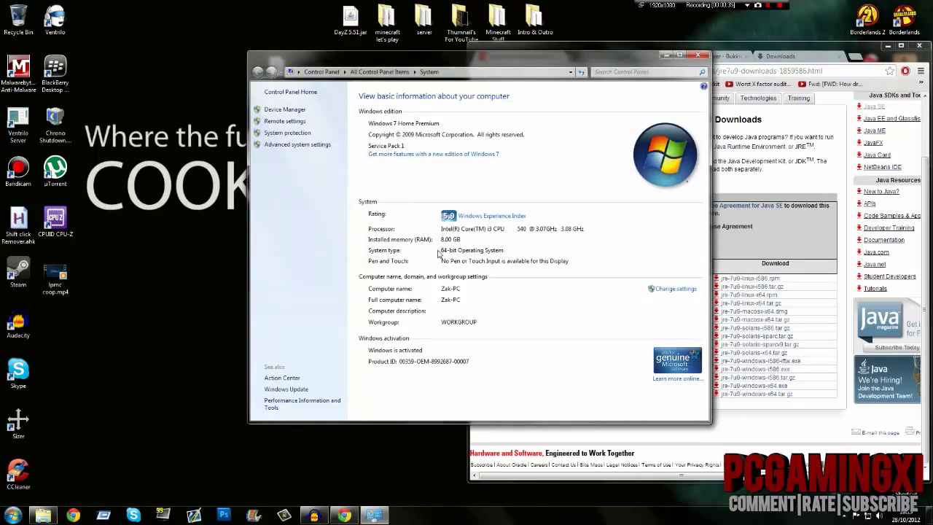
{"action": "left_click", "coordinate": [699, 55]}
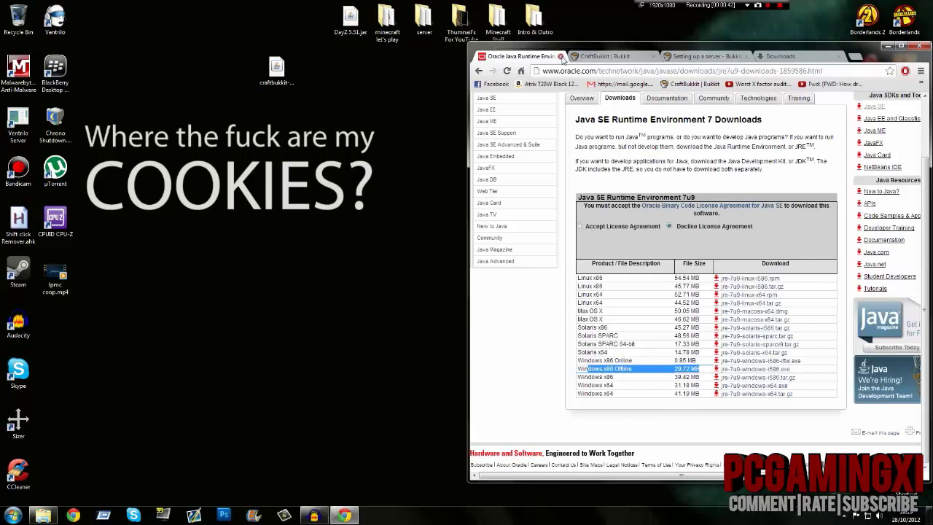
{"action": "left_click", "coordinate": [560, 56]}
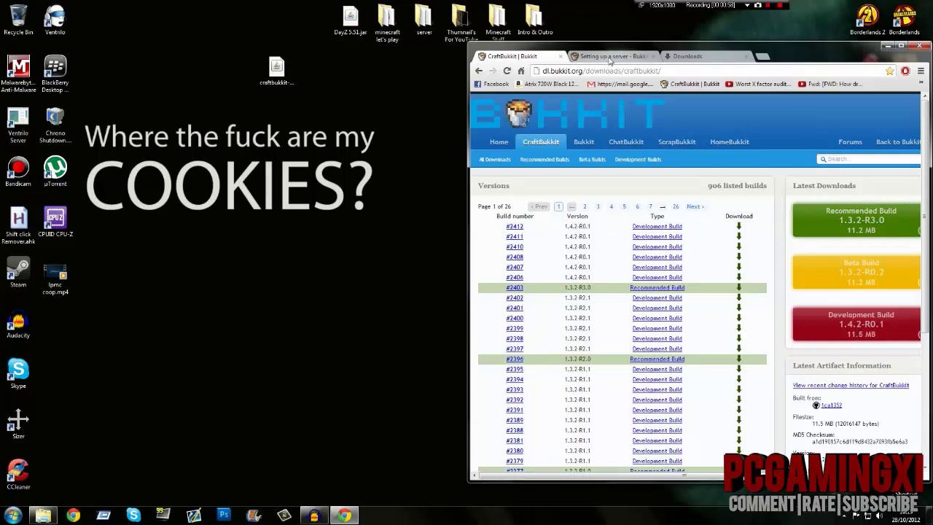
Step: Try downloading CraftBukkit build #2412 from the versions list, and cancel the save
{"action": "left_click", "coordinate": [739, 230]}
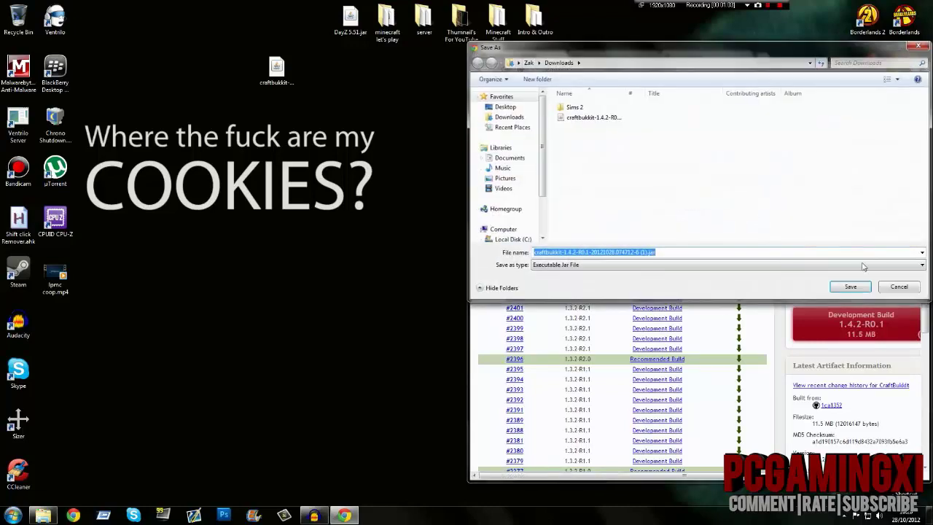
{"action": "left_click", "coordinate": [908, 288]}
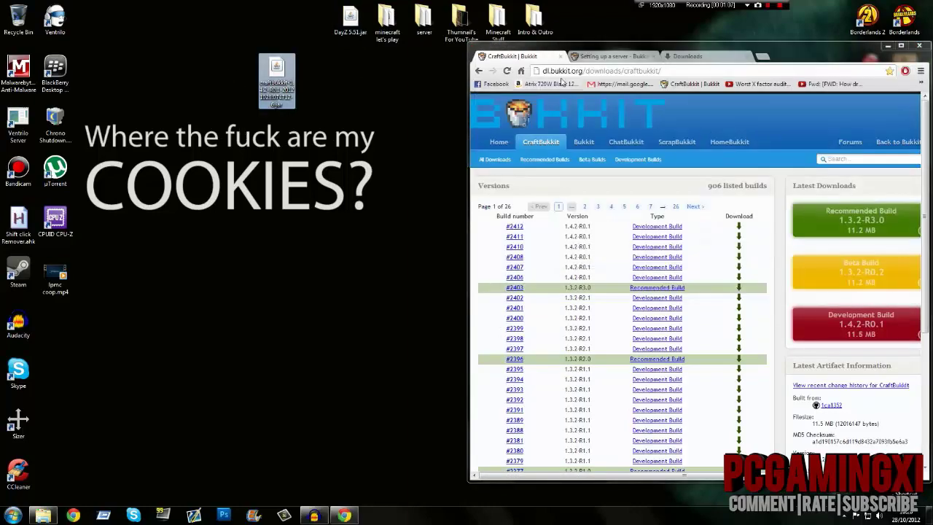
Step: Show the Bukkit wiki page "Setting up a server" and reposition the browser window
{"action": "left_click", "coordinate": [617, 57]}
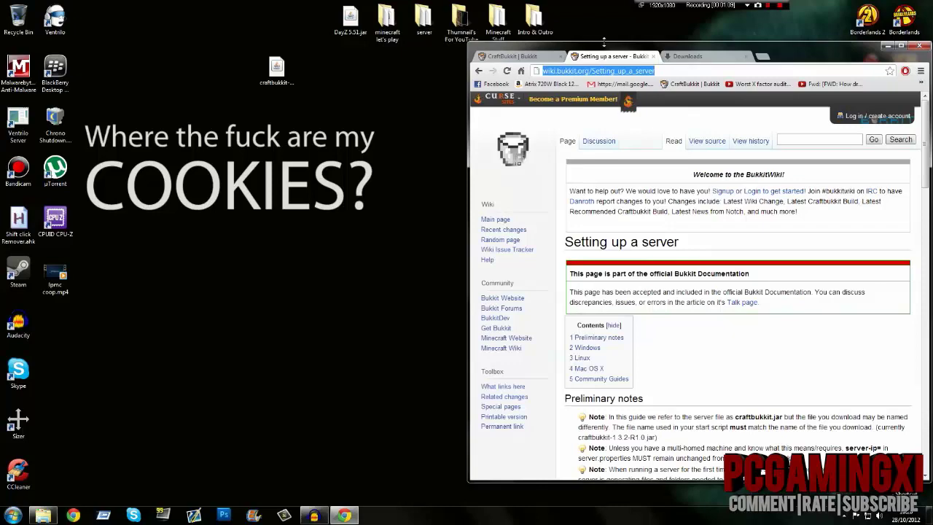
{"action": "left_click_drag", "start_coordinate": [604, 44], "coordinate": [932, 44]}
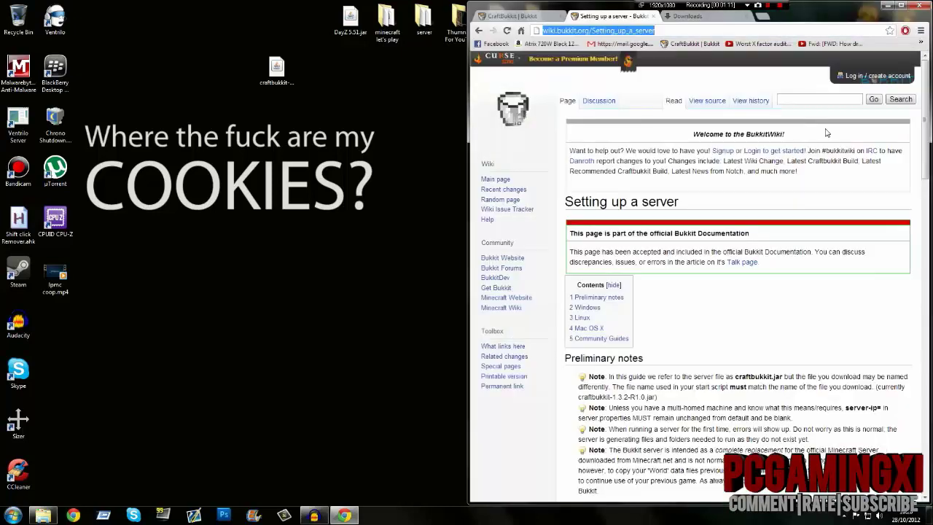
Step: Create a new folder named Tutorial on the desktop
{"action": "right_click", "coordinate": [193, 271]}
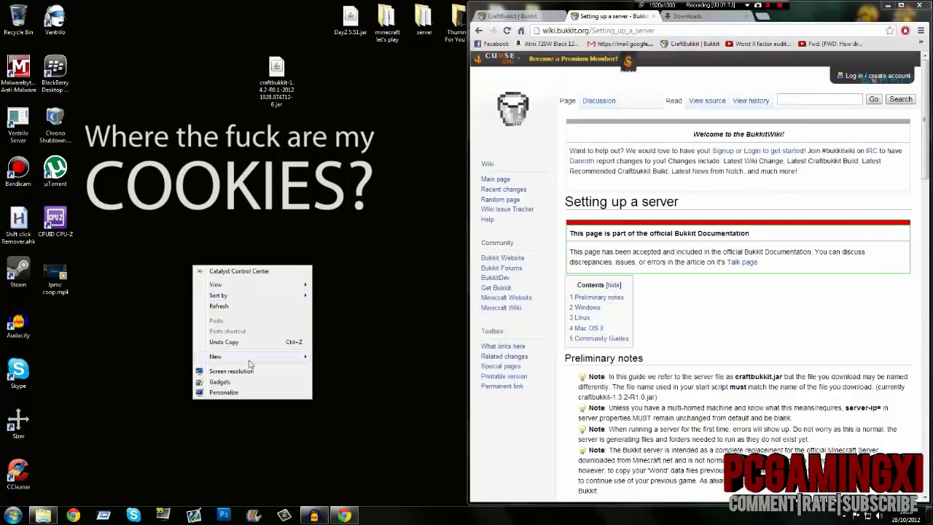
{"action": "mouse_move", "coordinate": [252, 356]}
{"action": "left_click", "coordinate": [332, 356]}
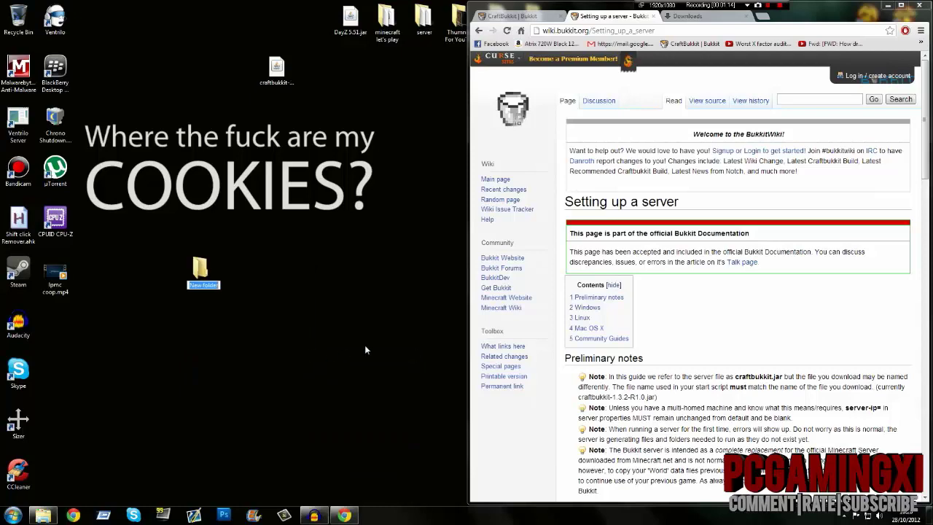
{"action": "type", "text": "Server"}
{"action": "key", "text": "Return"}
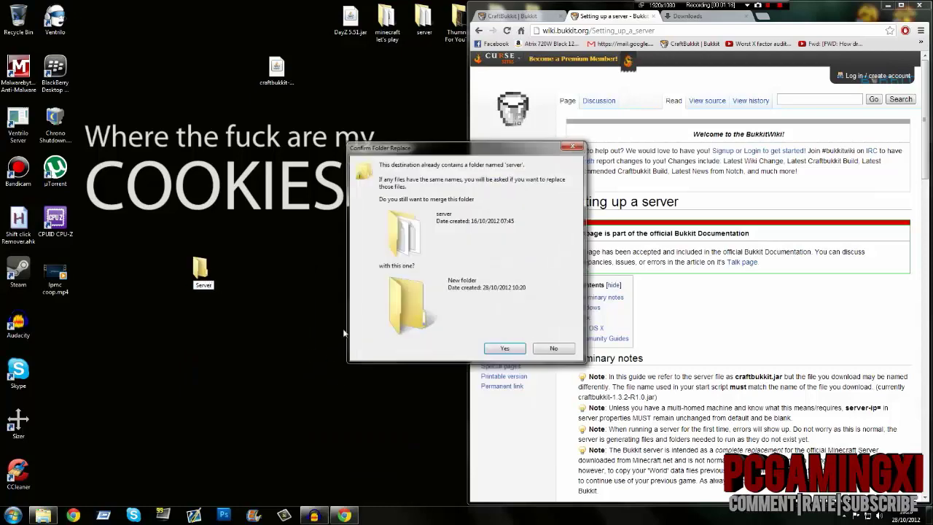
{"action": "left_click", "coordinate": [561, 348]}
{"action": "type", "text": "Tutorial"}
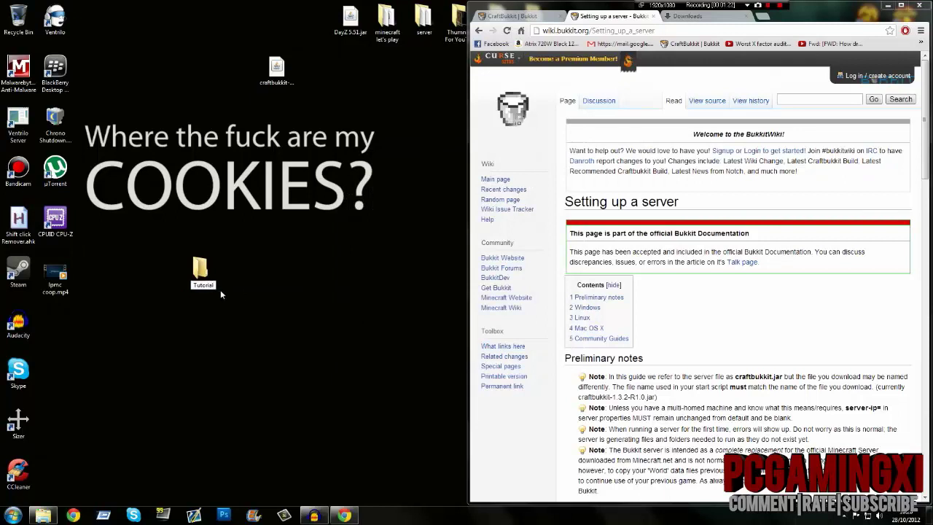
{"action": "key", "text": "Return"}
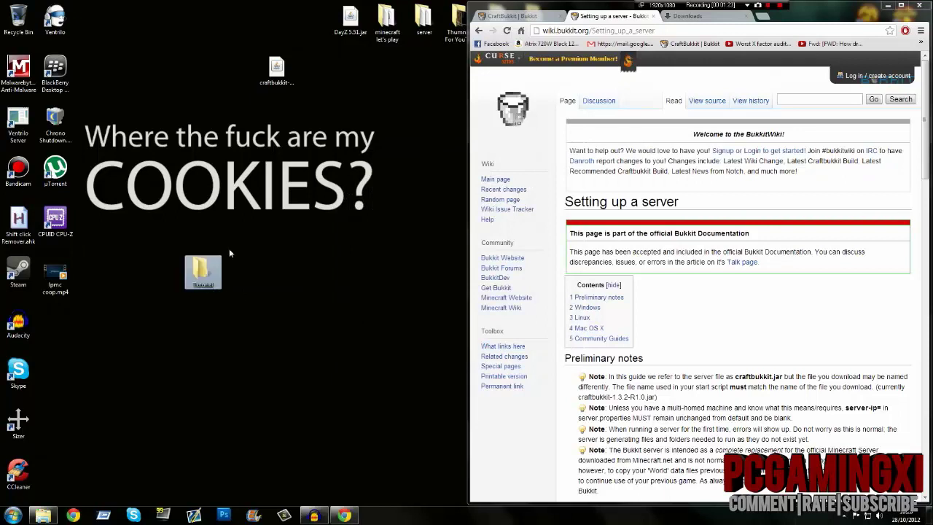
Step: Move the downloaded CraftBukkit jar from the desktop into the Tutorial folder and open that folder
{"action": "left_click", "coordinate": [277, 73]}
{"action": "left_click_drag", "start_coordinate": [196, 281], "coordinate": [275, 219]}
{"action": "left_click_drag", "start_coordinate": [277, 77], "coordinate": [277, 222]}
{"action": "double_click", "coordinate": [276, 219]}
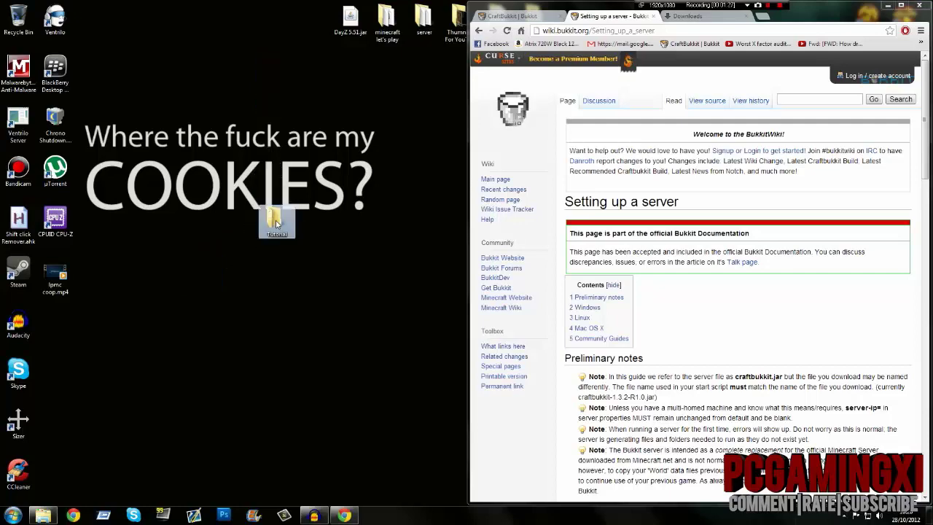
{"action": "left_click_drag", "start_coordinate": [330, 157], "coordinate": [119, 105]}
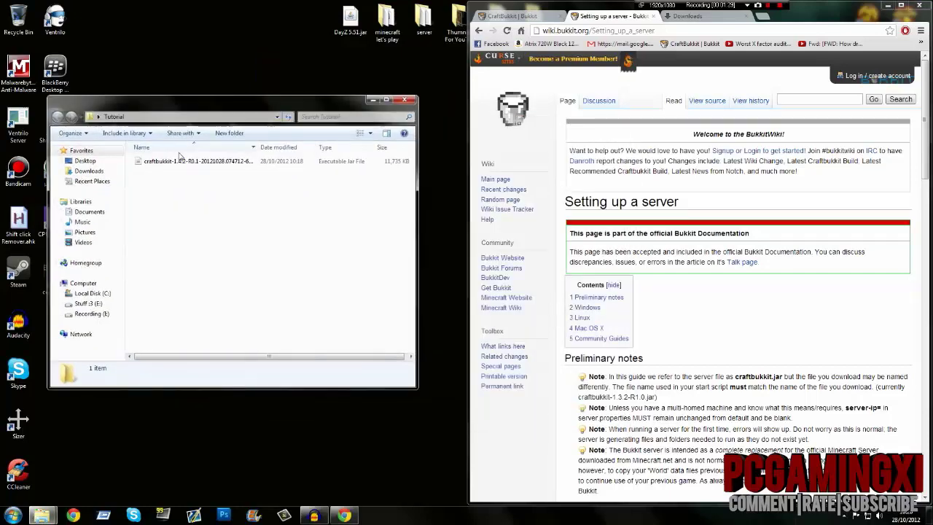
Step: Rename the CraftBukkit file in the Tutorial folder to Craftbukkit.jar
{"action": "right_click", "coordinate": [182, 161]}
{"action": "left_click", "coordinate": [215, 352]}
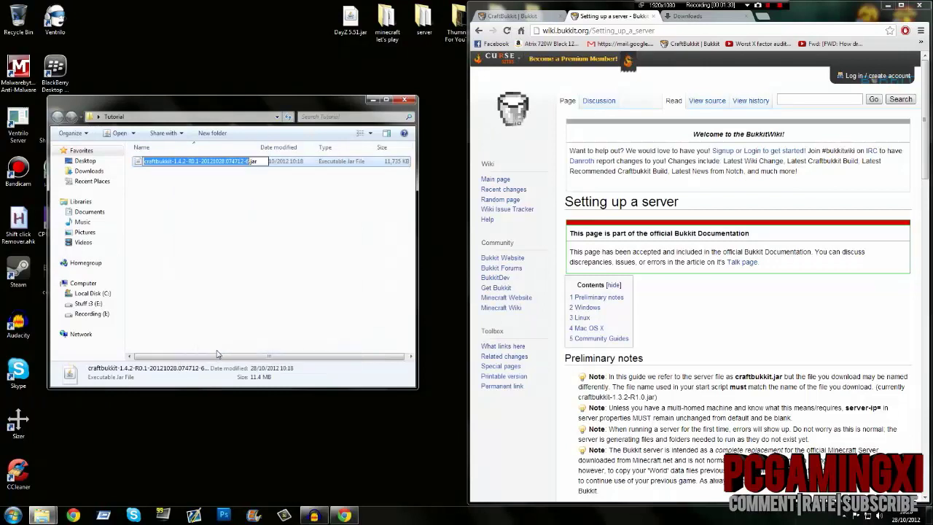
{"action": "key", "text": "BackSpace"}
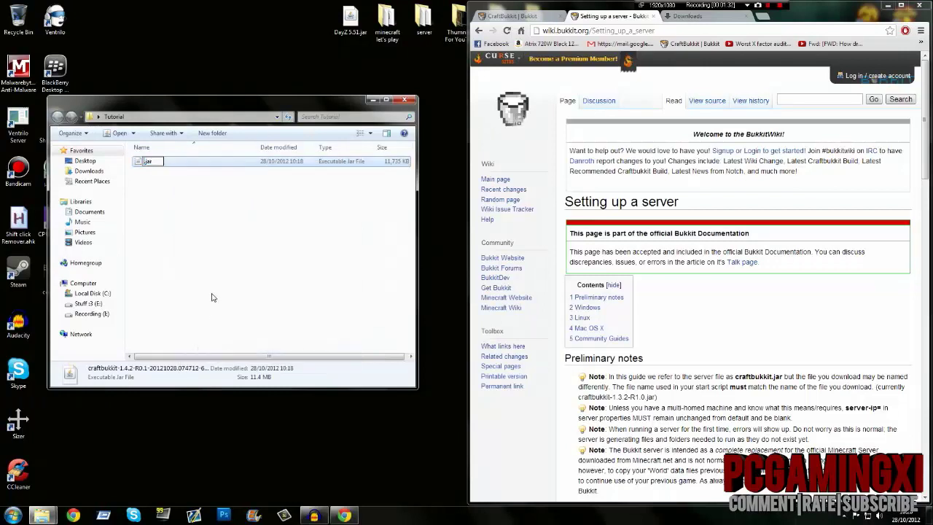
{"action": "type", "text": "Craftbukkit"}
{"action": "left_click", "coordinate": [224, 260]}
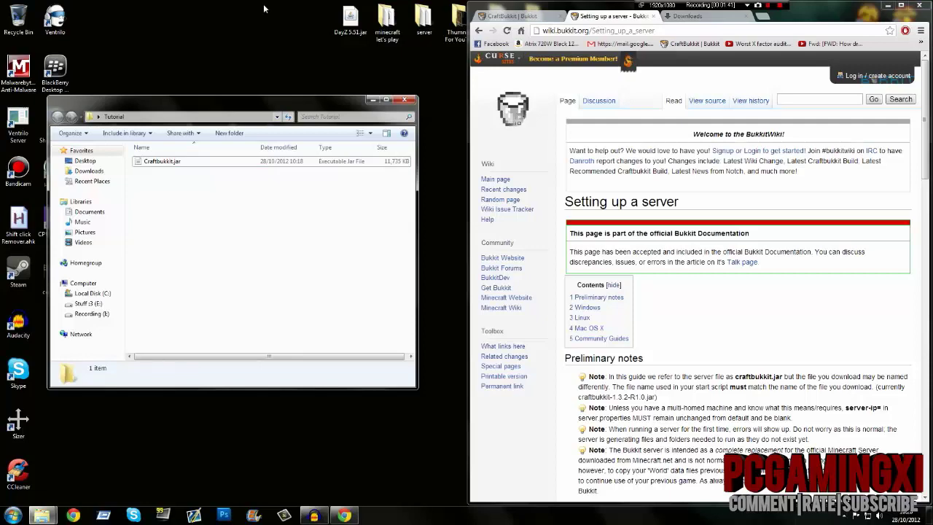
Step: Consult the wiki's Windows instructions, and create and open a new text document in the Tutorial folder
{"action": "left_click", "coordinate": [771, 334]}
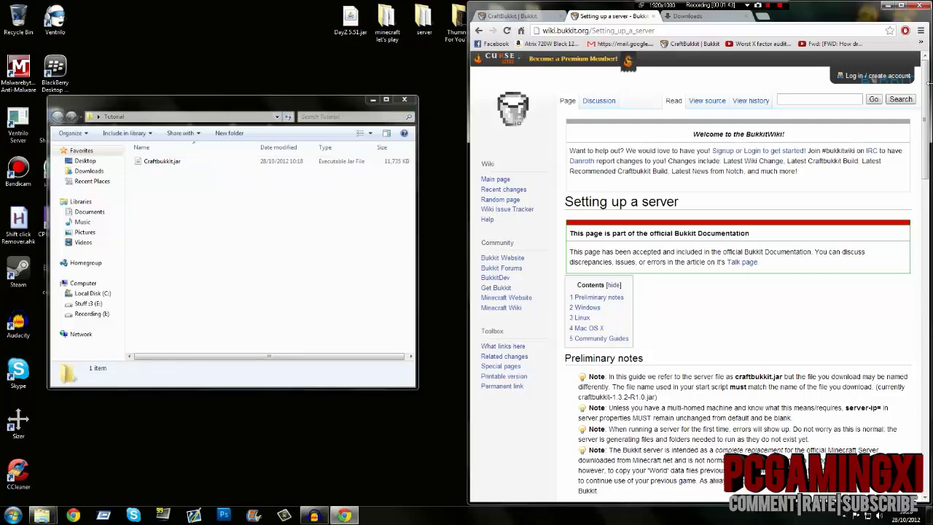
{"action": "scroll", "coordinate": [928, 84], "scroll_direction": "down", "scroll_amount": 5}
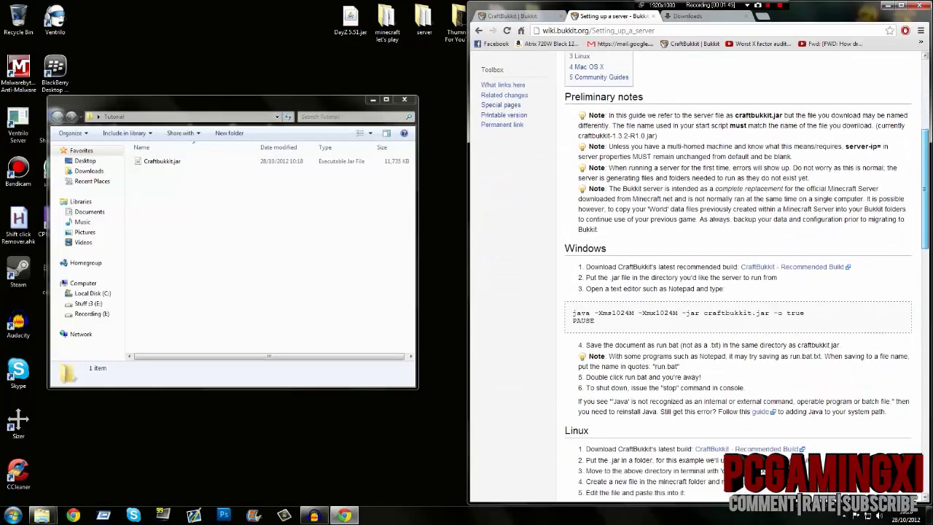
{"action": "scroll", "coordinate": [604, 253], "scroll_direction": "down", "scroll_amount": 2}
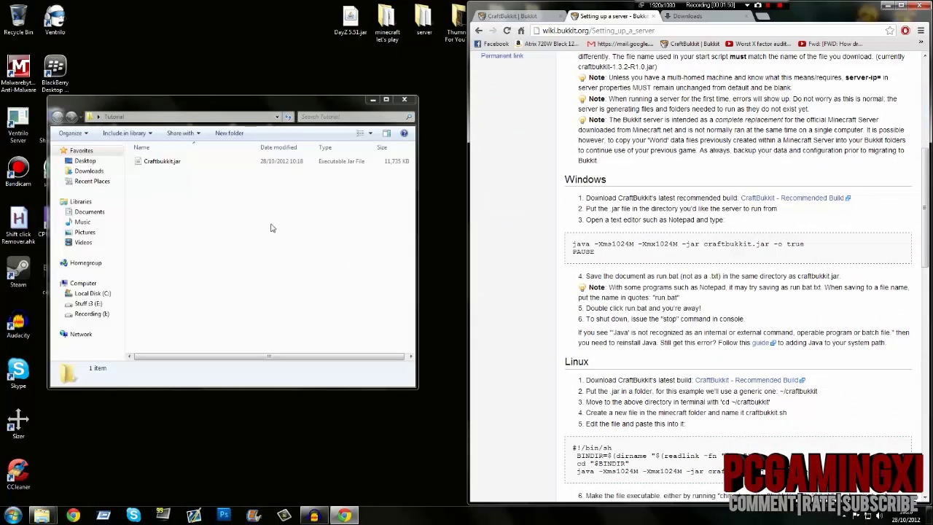
{"action": "right_click", "coordinate": [248, 236]}
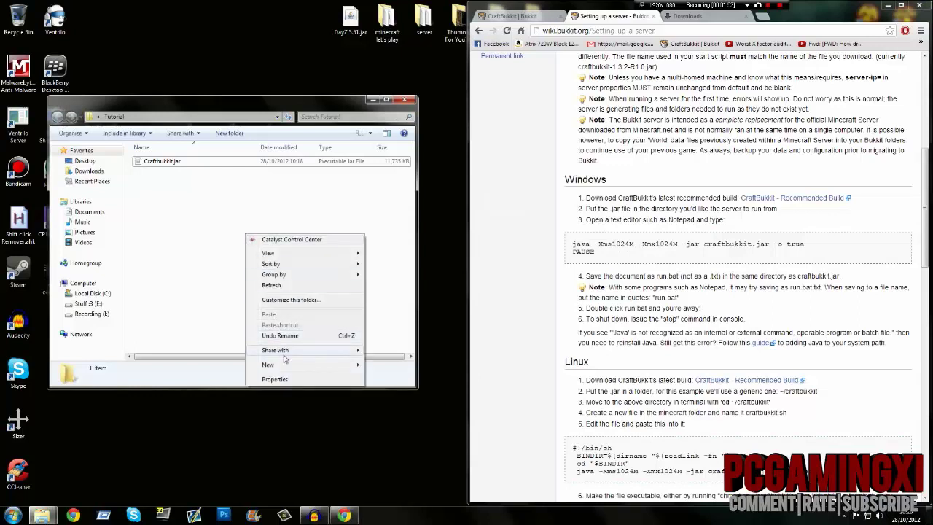
{"action": "mouse_move", "coordinate": [313, 364]}
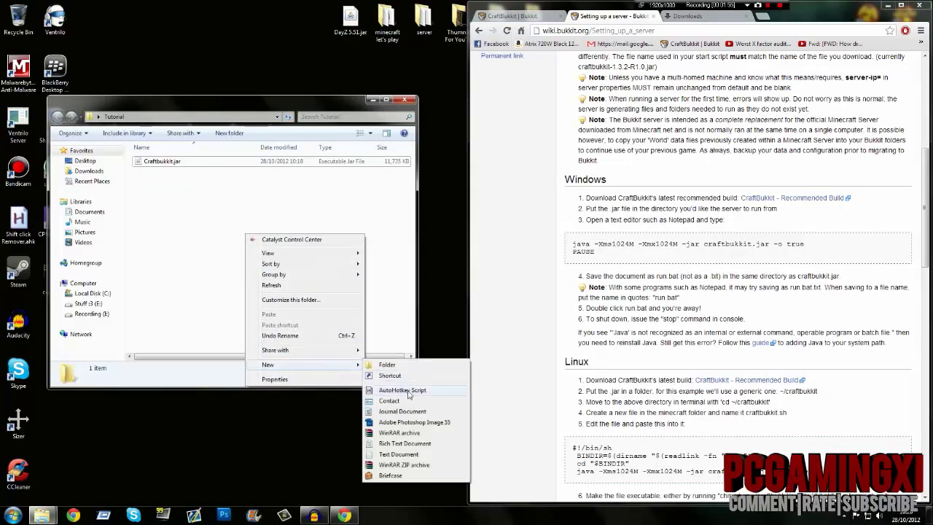
{"action": "left_click", "coordinate": [410, 457]}
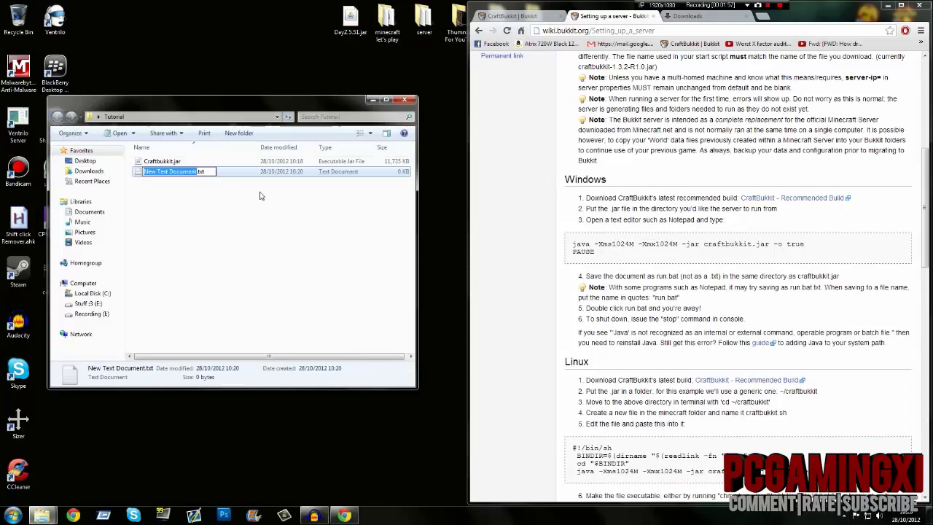
{"action": "left_click", "coordinate": [216, 180]}
{"action": "double_click", "coordinate": [210, 175]}
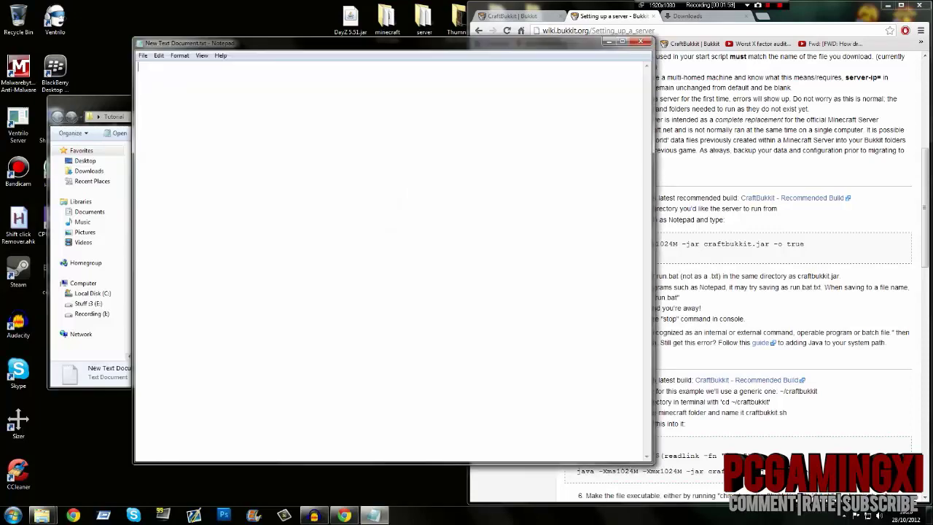
Step: Copy the two-line Windows start script from the wiki page and paste it into the empty text document
{"action": "left_click", "coordinate": [624, 268]}
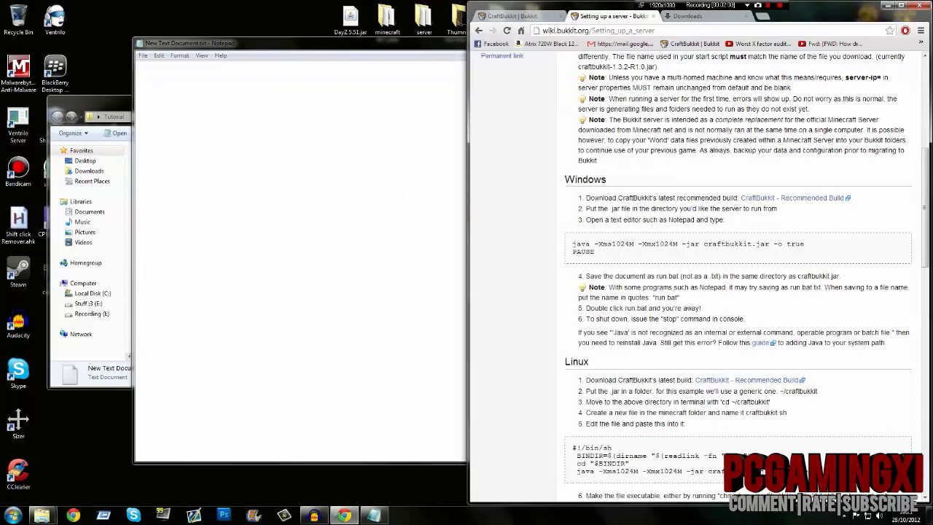
{"action": "triple_click", "coordinate": [587, 251]}
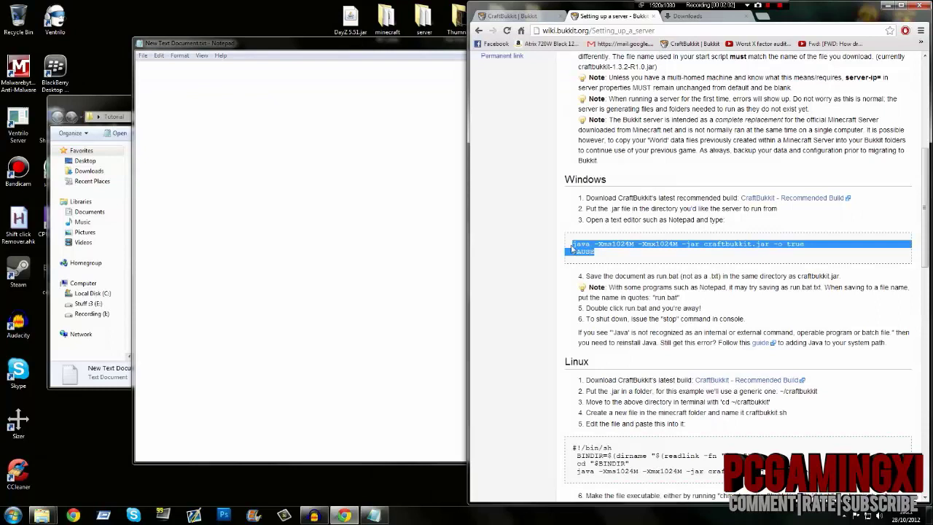
{"action": "right_click", "coordinate": [581, 246]}
{"action": "left_click", "coordinate": [605, 251]}
{"action": "right_click", "coordinate": [313, 164]}
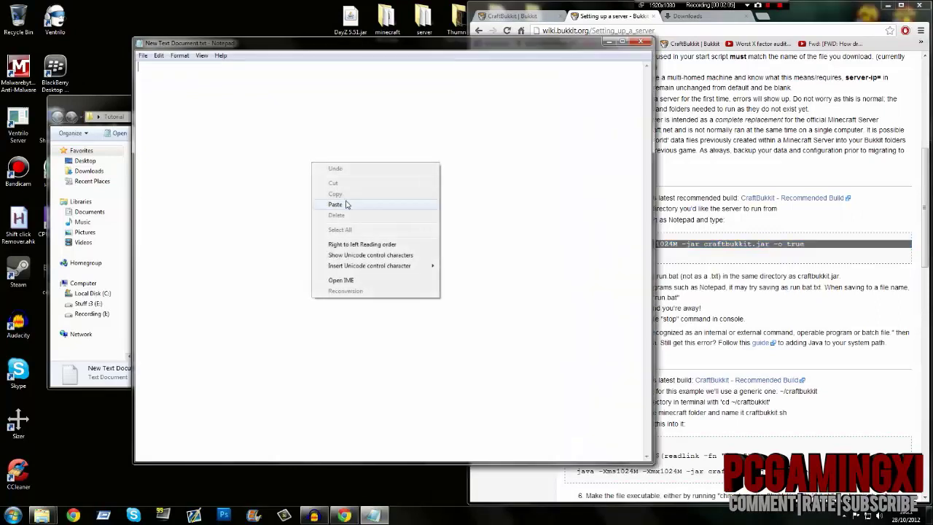
{"action": "left_click", "coordinate": [339, 204]}
Step: Save the start script as Server.bat in the Tutorial folder
{"action": "left_click", "coordinate": [143, 56]}
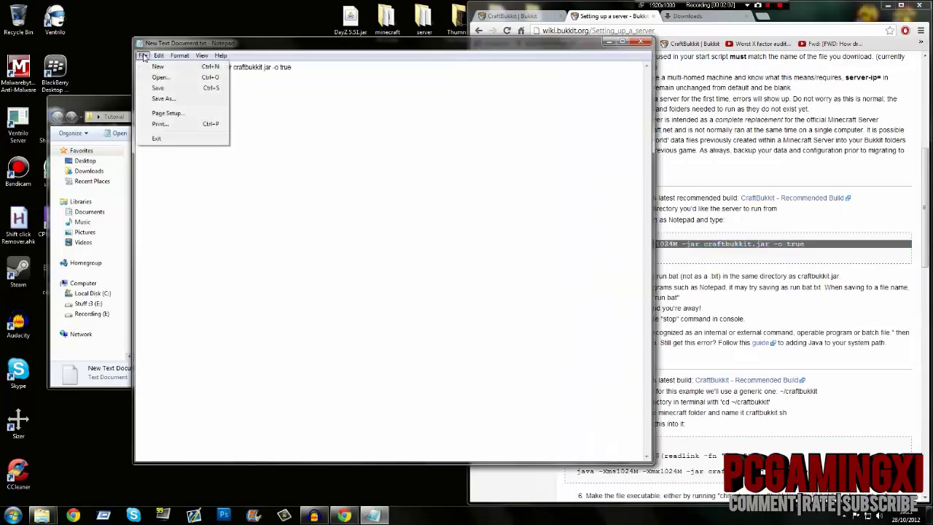
{"action": "left_click", "coordinate": [167, 100]}
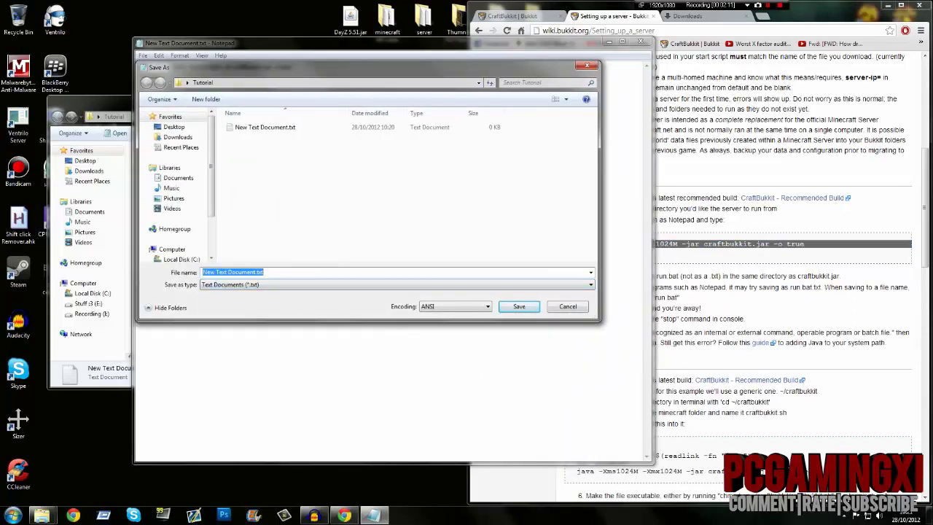
{"action": "key", "text": "BackSpace"}
{"action": "left_click", "coordinate": [520, 307]}
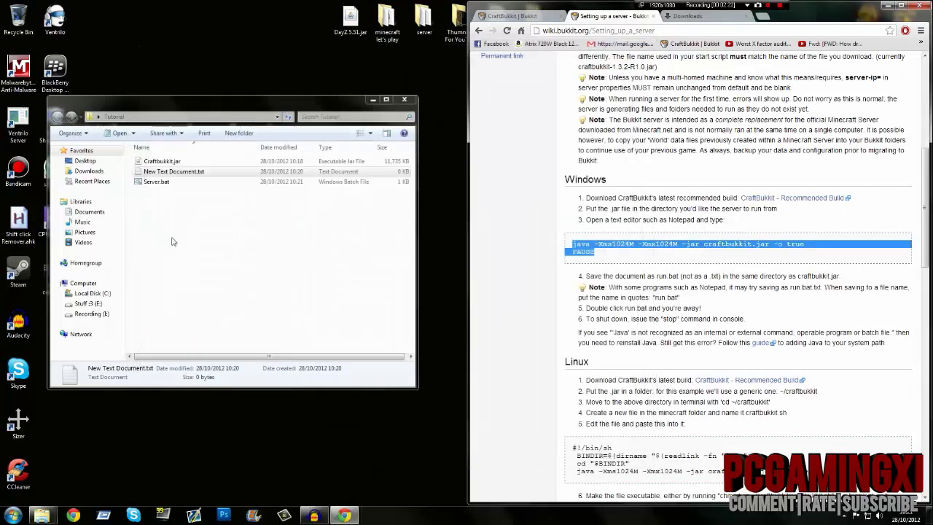
Step: Run Server.bat to generate the server files in the Tutorial folder, and close the server console
{"action": "left_click", "coordinate": [159, 183]}
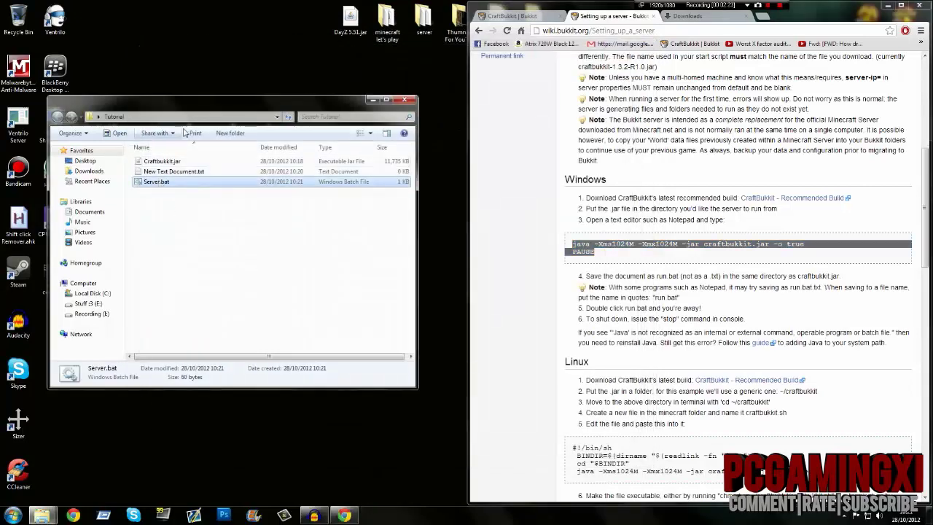
{"action": "left_click_drag", "start_coordinate": [202, 110], "coordinate": [269, 100]}
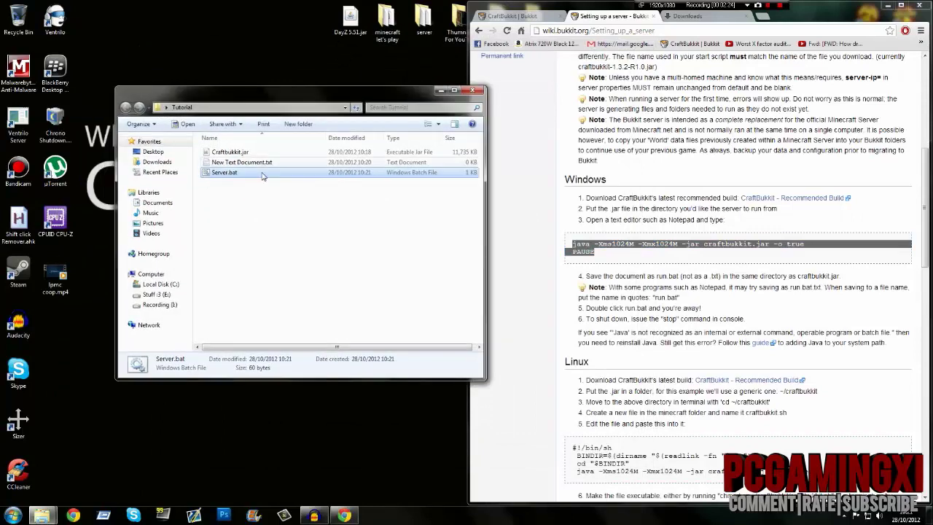
{"action": "double_click", "coordinate": [224, 173]}
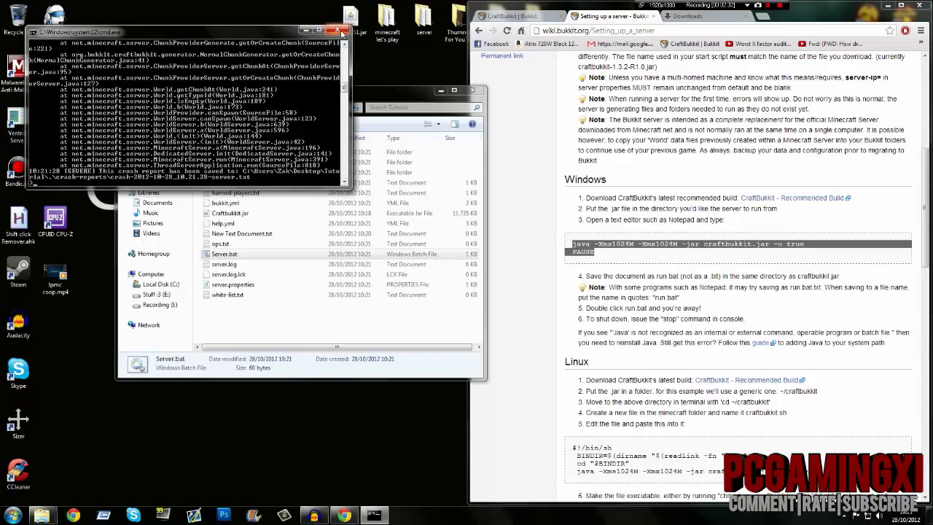
{"action": "left_click", "coordinate": [338, 31]}
{"action": "left_click", "coordinate": [267, 327]}
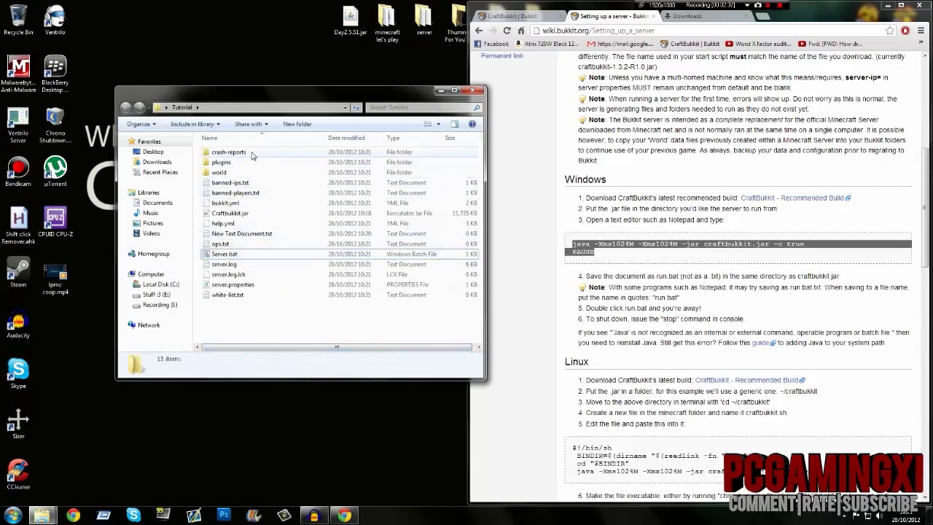
Step: Examine the server crash report in the crash-reports folder, and return to the Tutorial folder
{"action": "double_click", "coordinate": [229, 152]}
{"action": "double_click", "coordinate": [248, 152]}
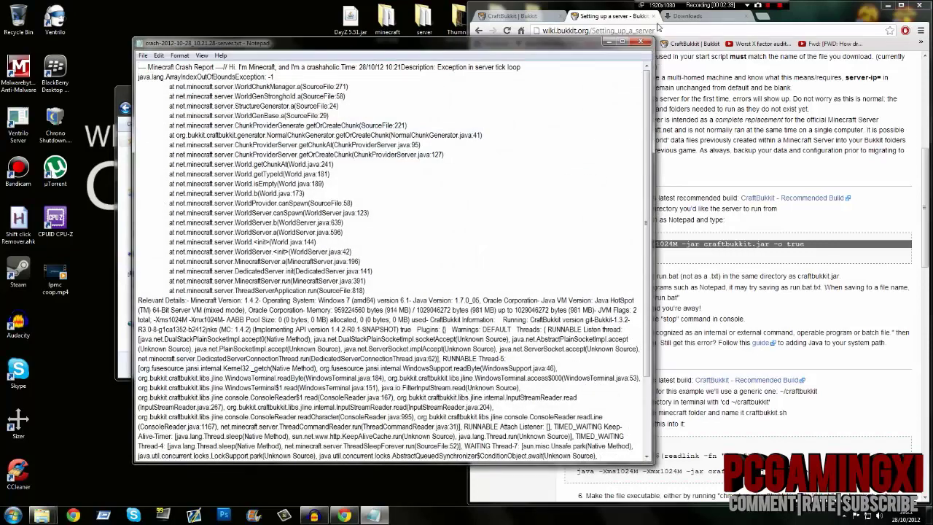
{"action": "left_click", "coordinate": [641, 41]}
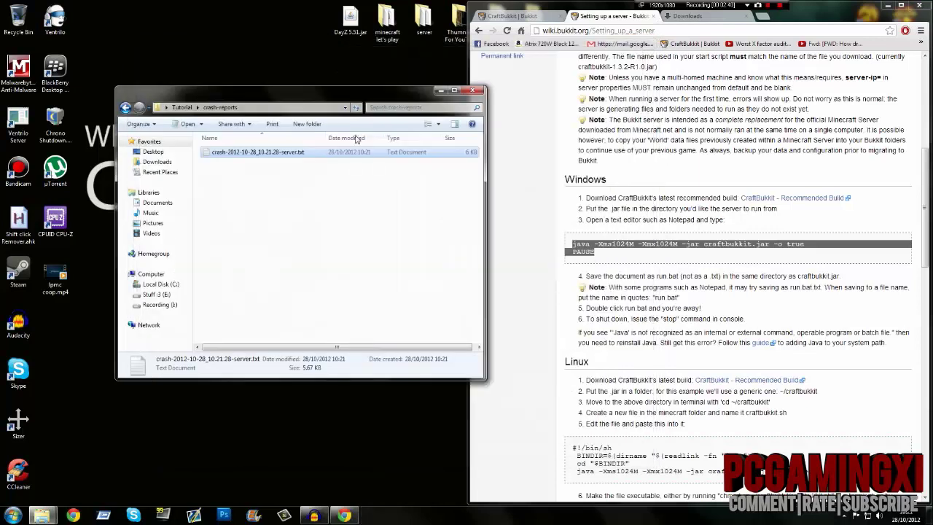
{"action": "left_click", "coordinate": [124, 108]}
Step: Run Server.bat again, shut the server down with the stop command, and close its console with the browser minimized
{"action": "double_click", "coordinate": [216, 255]}
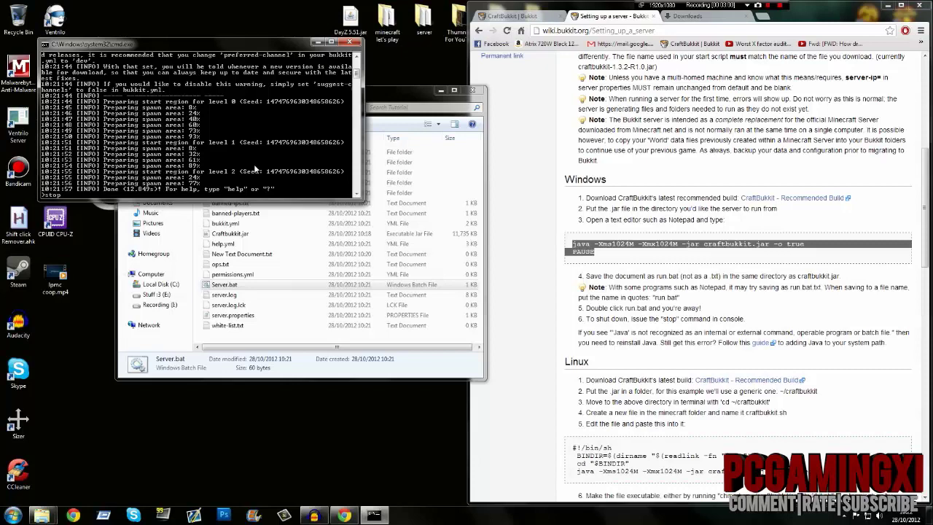
{"action": "key", "text": "Return"}
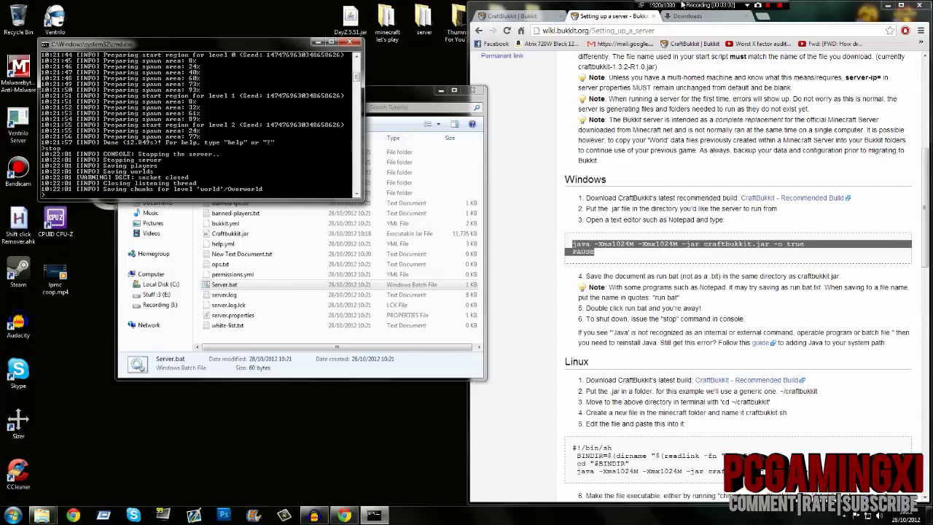
{"action": "left_click", "coordinate": [886, 5]}
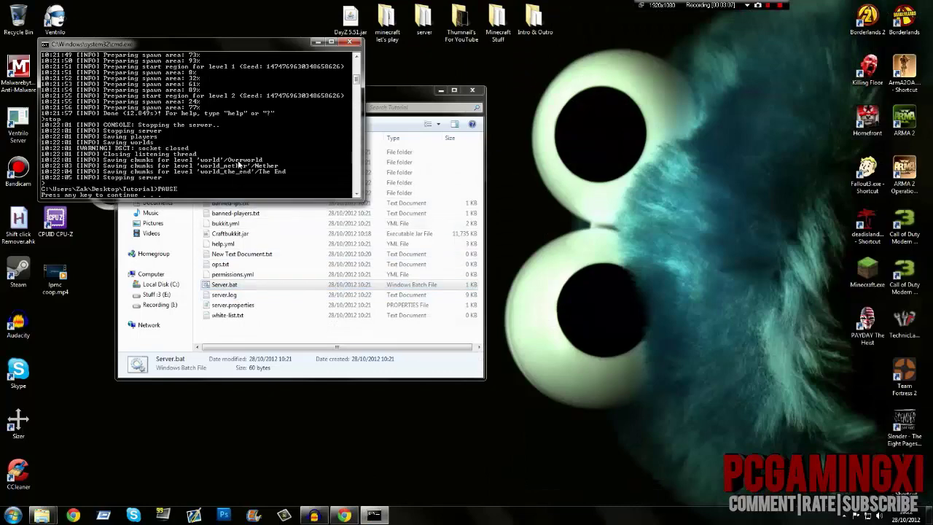
{"action": "left_click", "coordinate": [351, 42]}
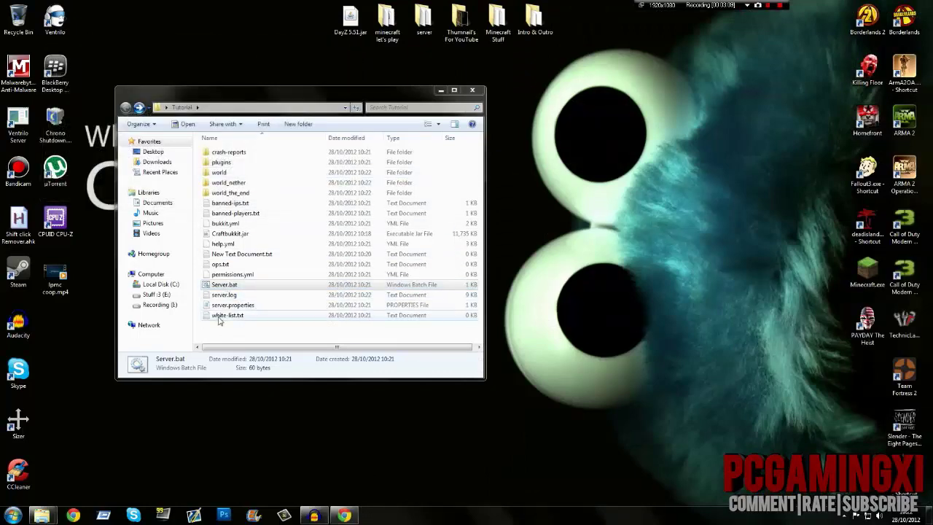
Step: Start the server with Server.bat, and launch Minecraft beside the console, logging in with the remembered account
{"action": "double_click", "coordinate": [237, 289]}
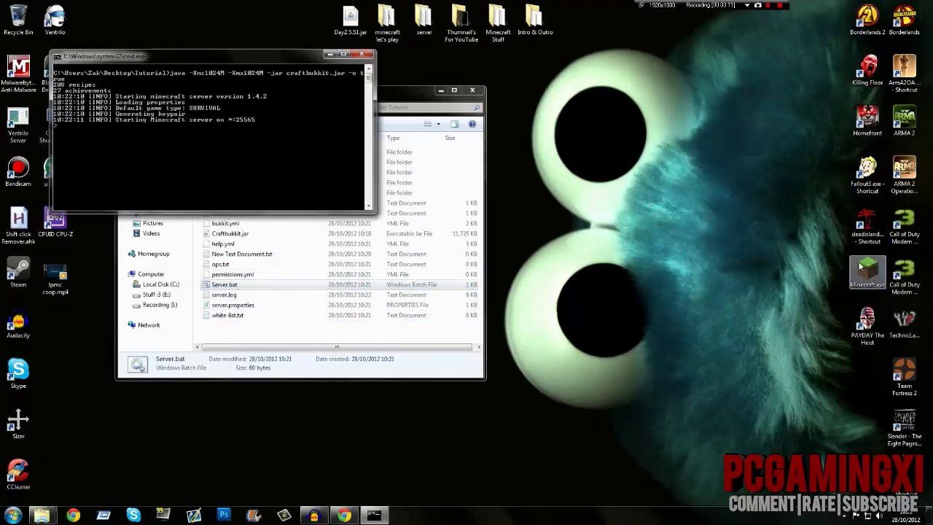
{"action": "left_click", "coordinate": [866, 271]}
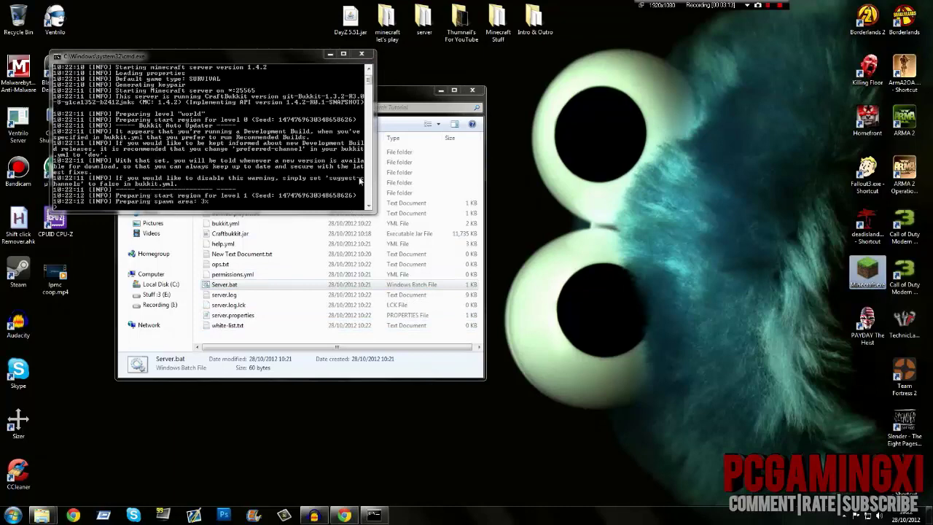
{"action": "left_click", "coordinate": [440, 89]}
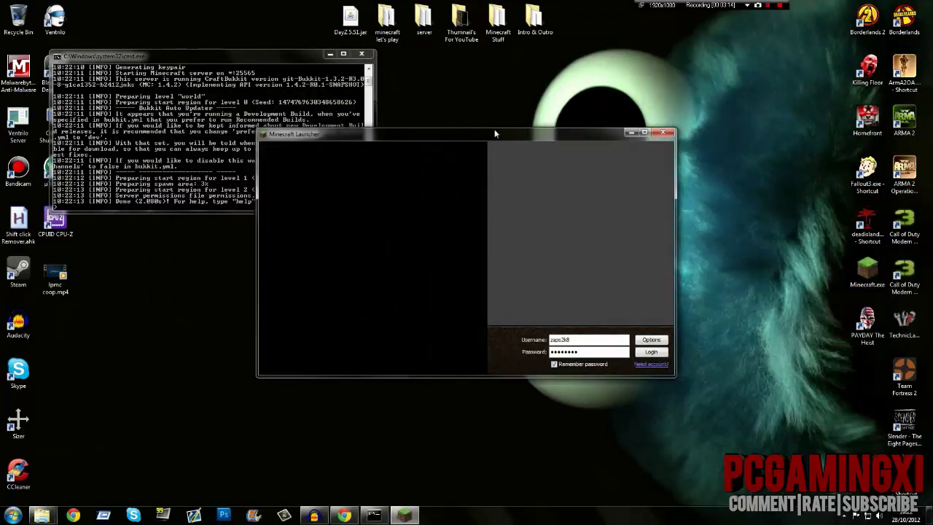
{"action": "left_click_drag", "start_coordinate": [494, 134], "coordinate": [625, 59]}
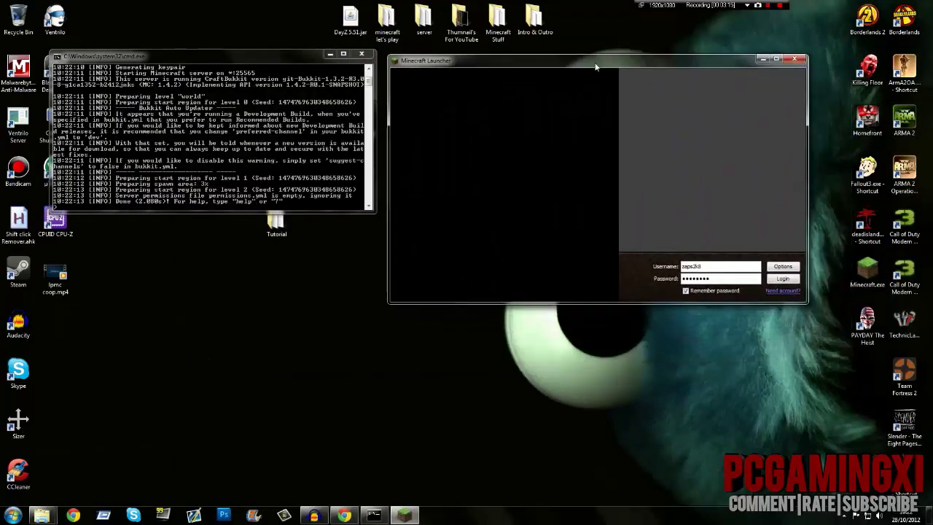
{"action": "left_click", "coordinate": [780, 280]}
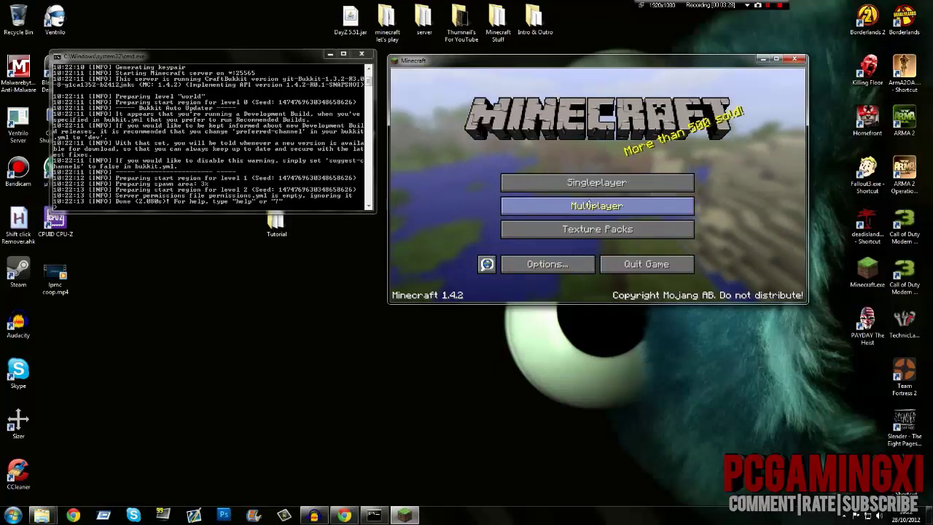
Step: Open the form for adding a new server to Minecraft's multiplayer list
{"action": "left_click", "coordinate": [597, 207]}
{"action": "left_click", "coordinate": [667, 262]}
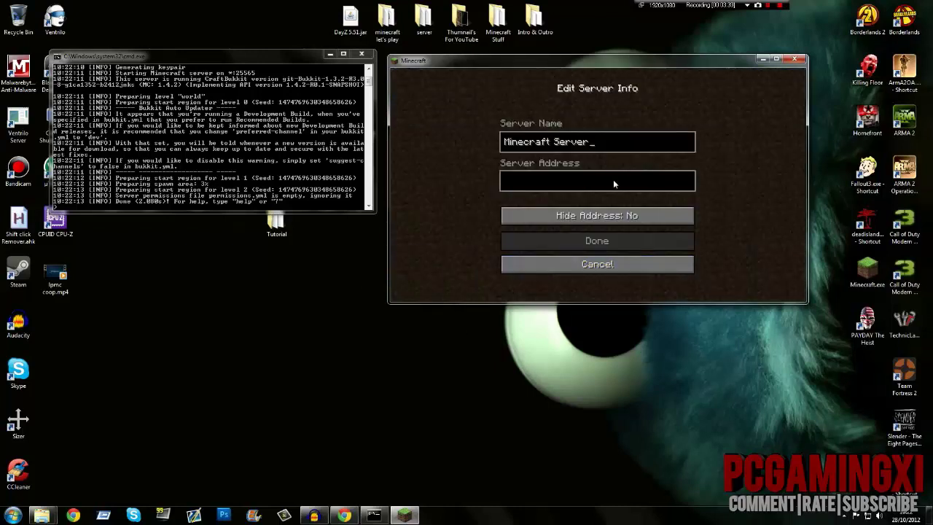
{"action": "type", "text": "l"}
{"action": "type", "text": "25565"}
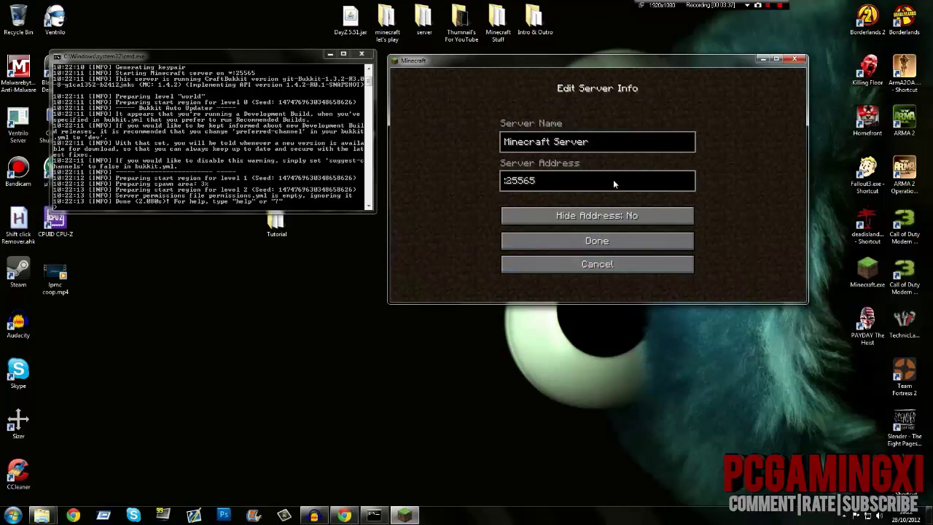
{"action": "key", "text": "BackSpace"}
{"action": "key", "text": "BackSpace"}
{"action": "key", "text": "BackSpace"}
{"action": "key", "text": "BackSpace"}
{"action": "key", "text": "BackSpace"}
{"action": "key", "text": "BackSpace"}
Step: Set the new server's address to localhost and save the entry under the default name Minecraft Server
{"action": "type", "text": "locv"}
{"action": "key", "text": "BackSpace"}
{"action": "type", "text": "alhost"}
{"action": "key", "text": "Return"}
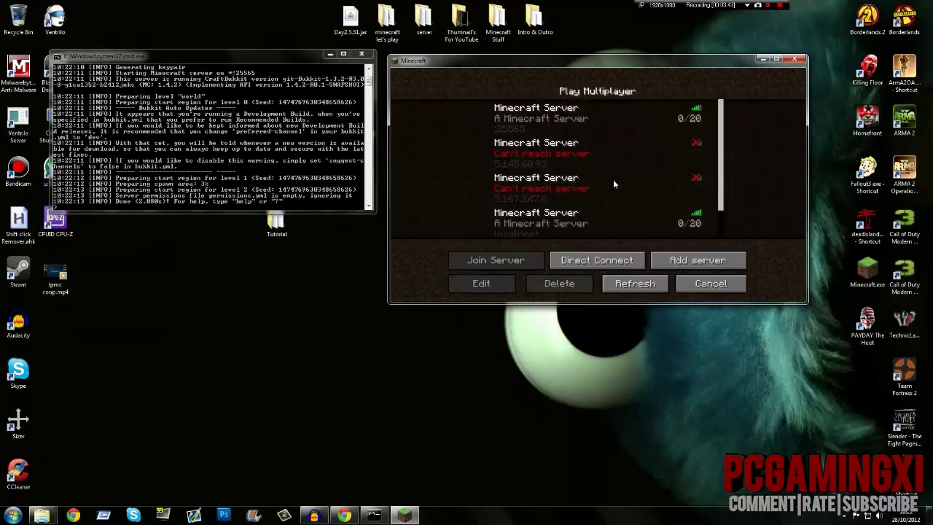
Step: Join the :25565 entry in the multiplayer list and walk forward through the new world
{"action": "double_click", "coordinate": [547, 124]}
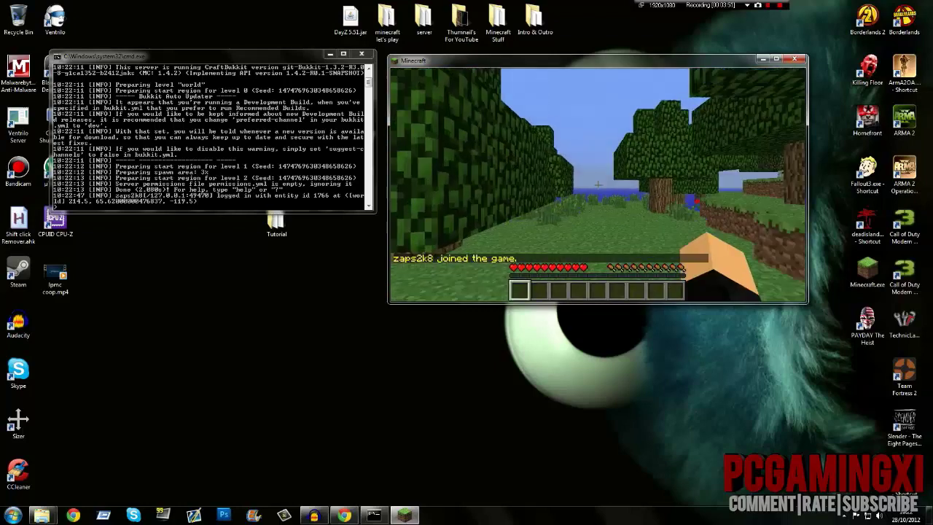
{"action": "key", "text": "w"}
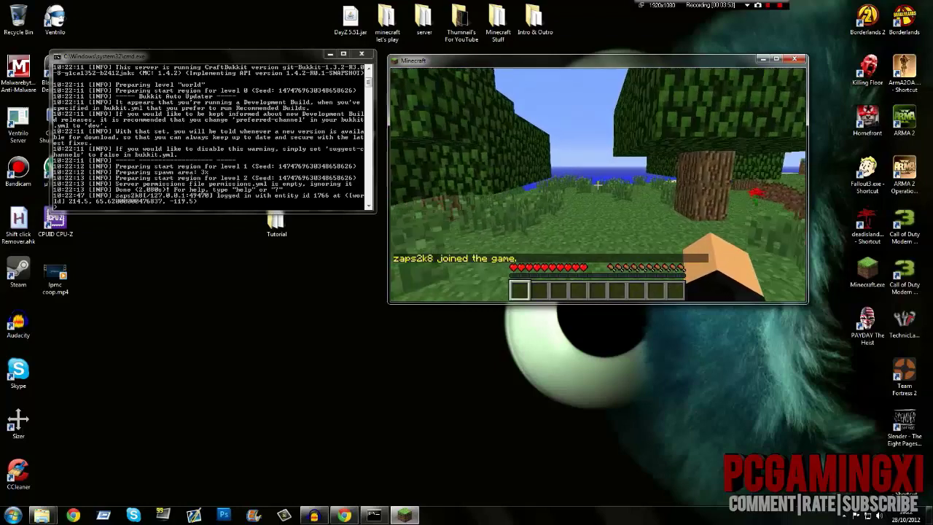
{"action": "key", "text": "w"}
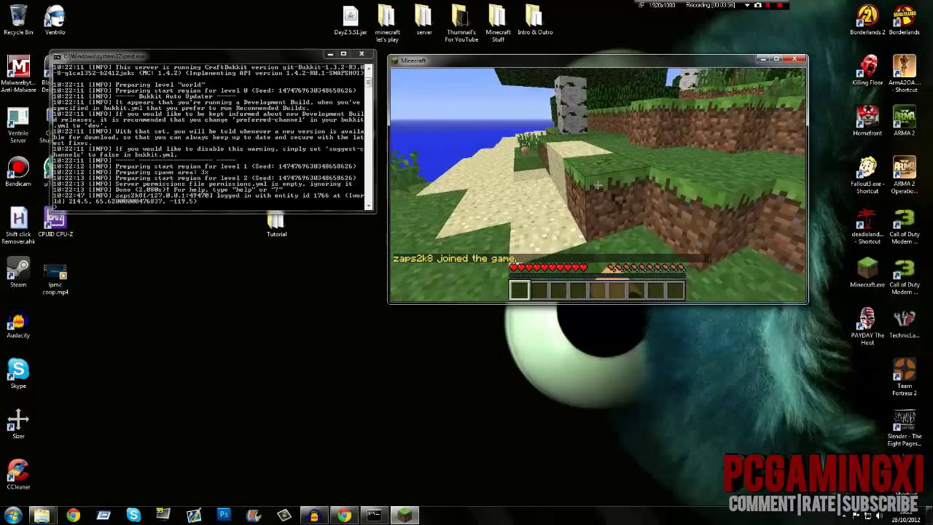
Step: Test the server by breaking a few blocks and grass near the shore and walking on among the trees
{"action": "left_click", "coordinate": [598, 185]}
{"action": "left_click", "coordinate": [598, 185]}
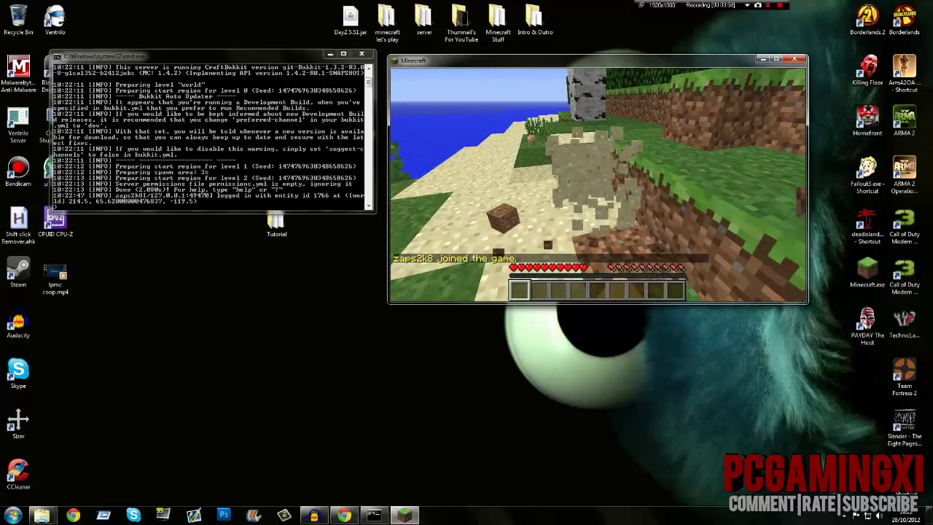
{"action": "left_click", "coordinate": [598, 186]}
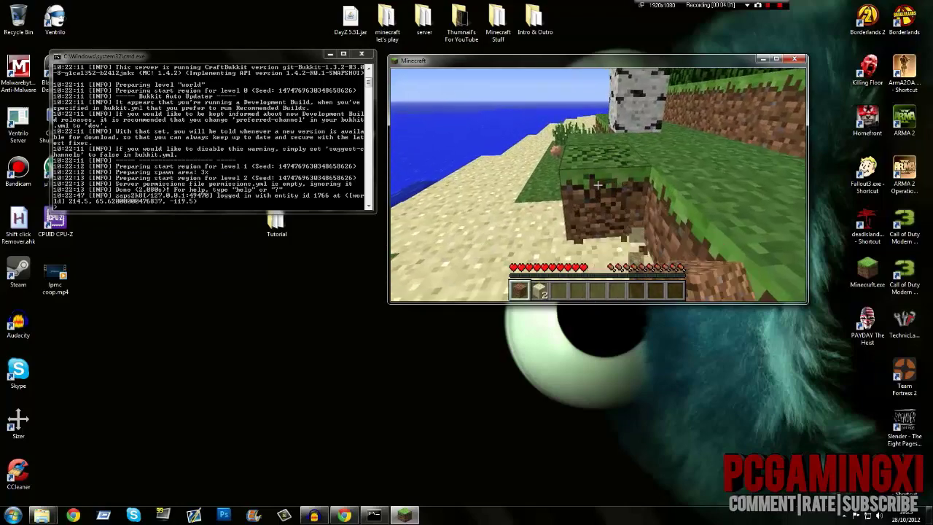
{"action": "left_click", "coordinate": [598, 185]}
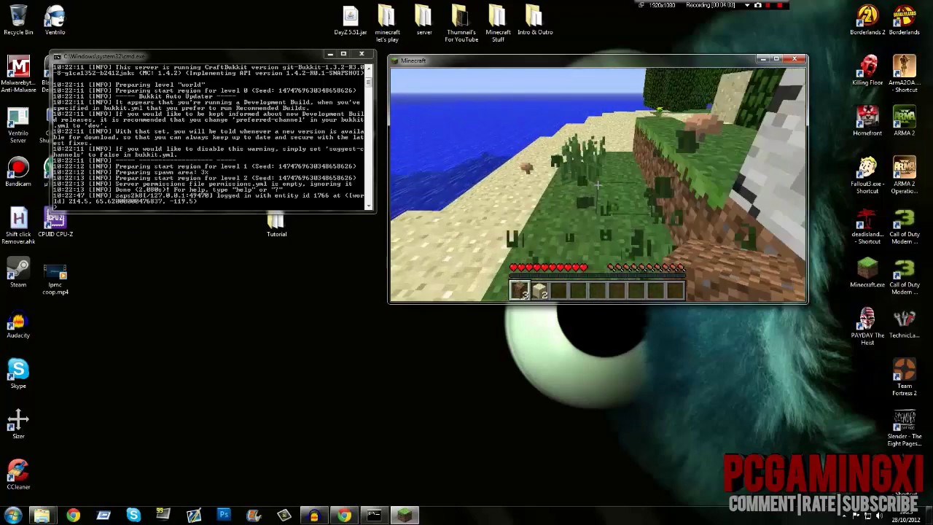
{"action": "left_click", "coordinate": [597, 185]}
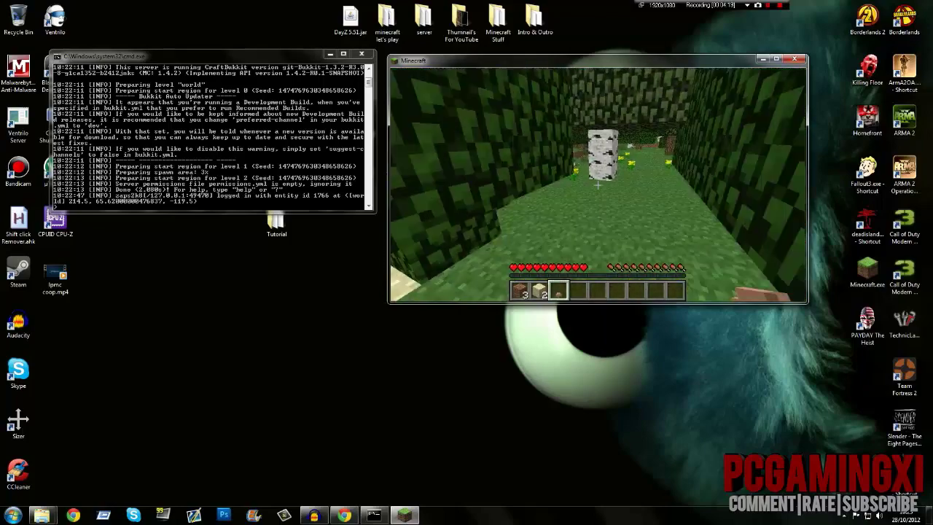
{"action": "key", "text": "w"}
{"action": "key", "text": "w"}
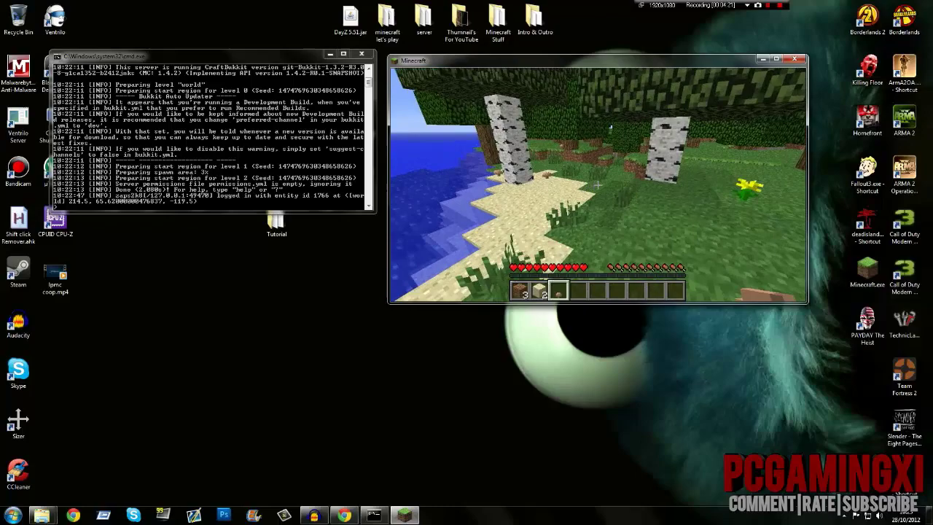